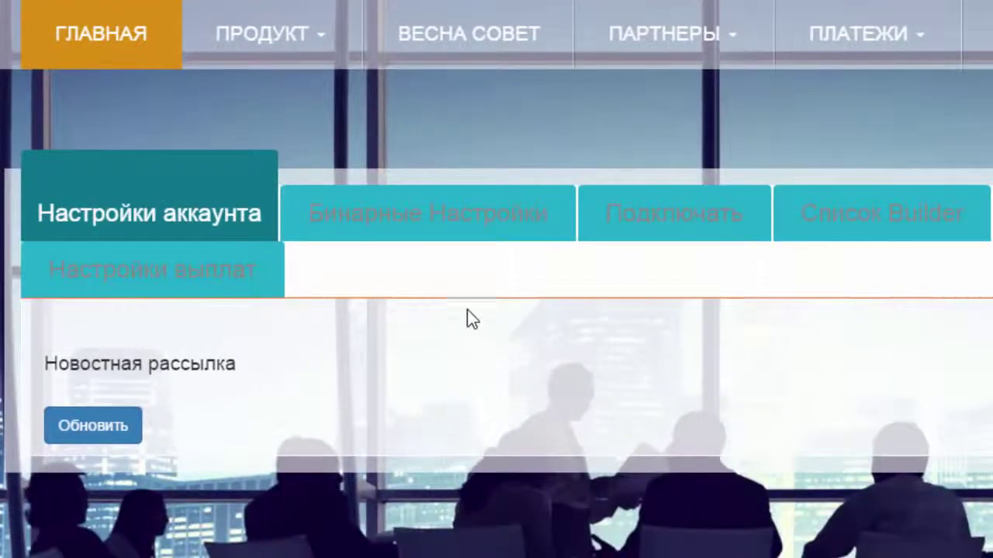
Open the binary settings and review the available leg placement options under Должность
{"action": "left_click", "coordinate": [410, 221]}
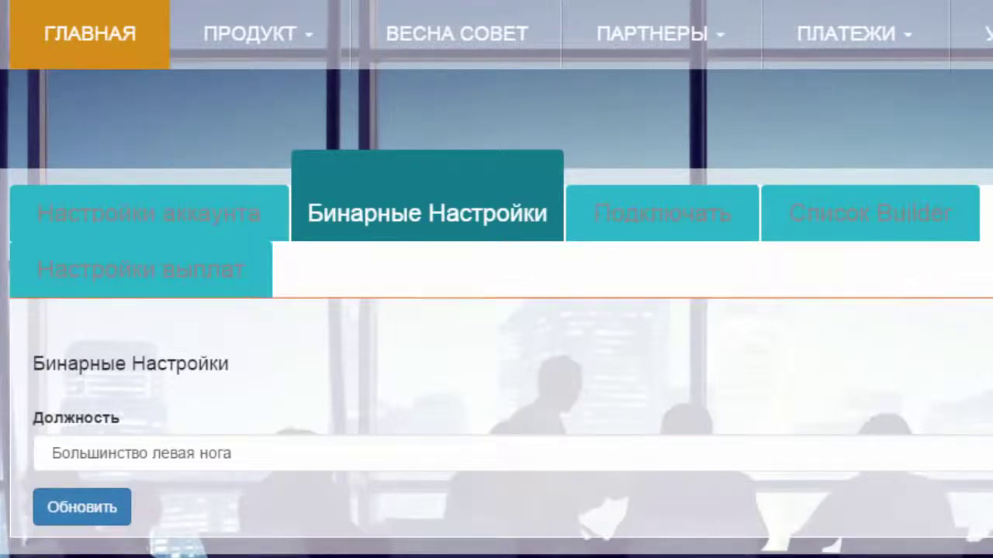
{"action": "left_click", "coordinate": [310, 453]}
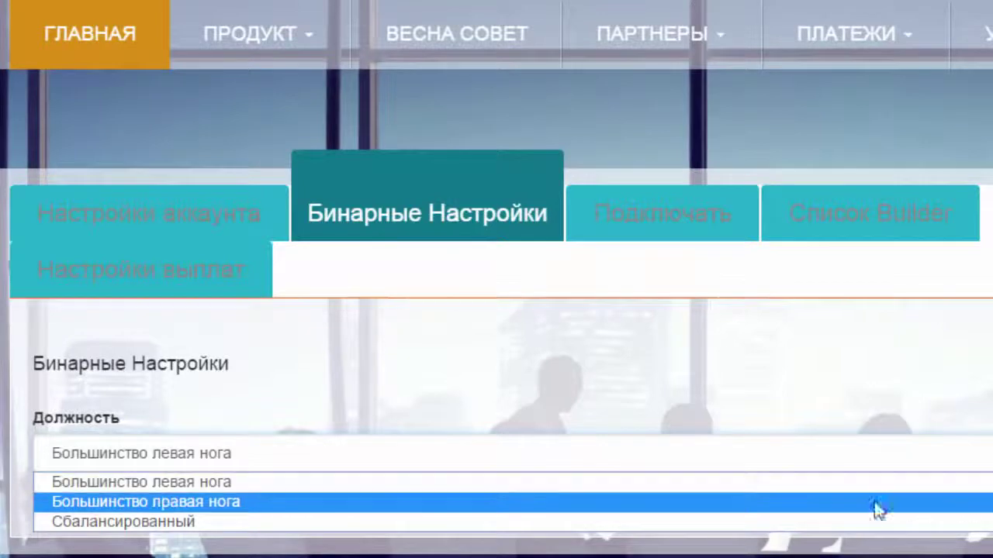
{"action": "left_click", "coordinate": [432, 487]}
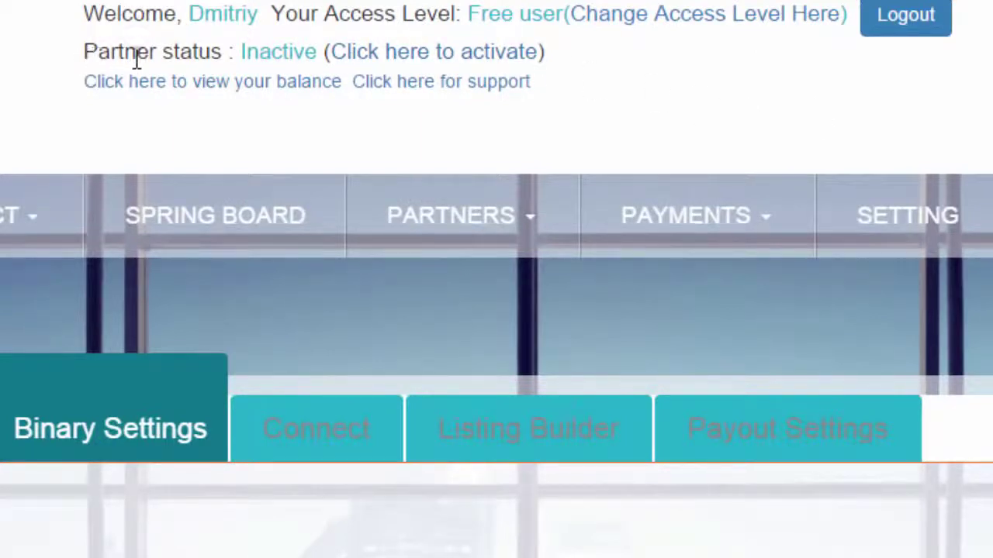
Open the partner status activation form and go through its cardholder name and card number fields
{"action": "left_click", "coordinate": [443, 56]}
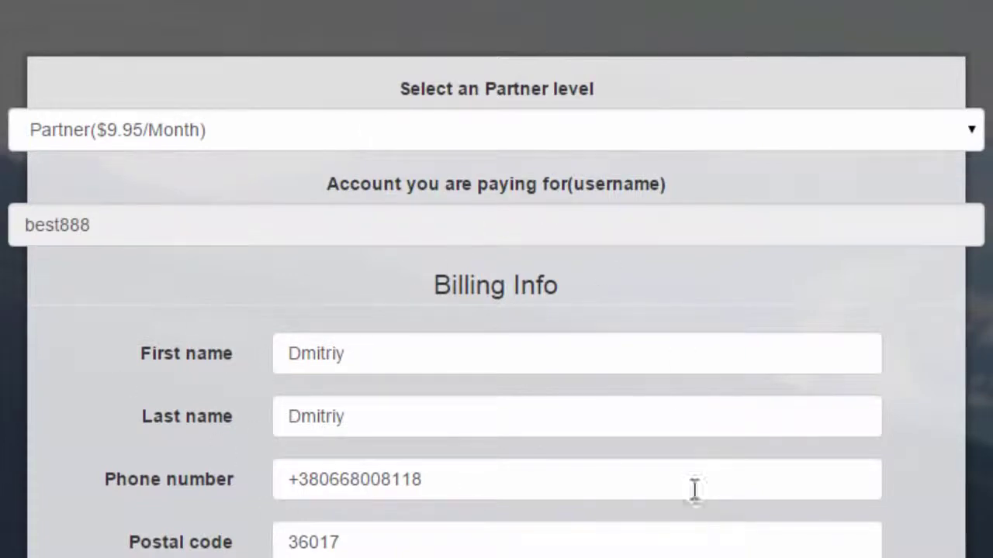
{"action": "scroll", "coordinate": [497, 311], "scroll_direction": "down", "scroll_amount": 10}
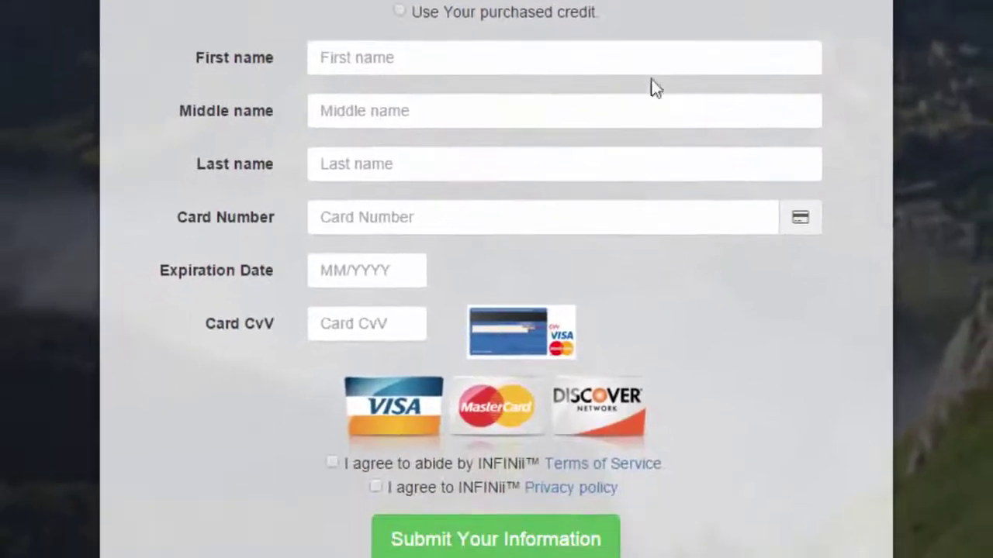
{"action": "left_click", "coordinate": [546, 64]}
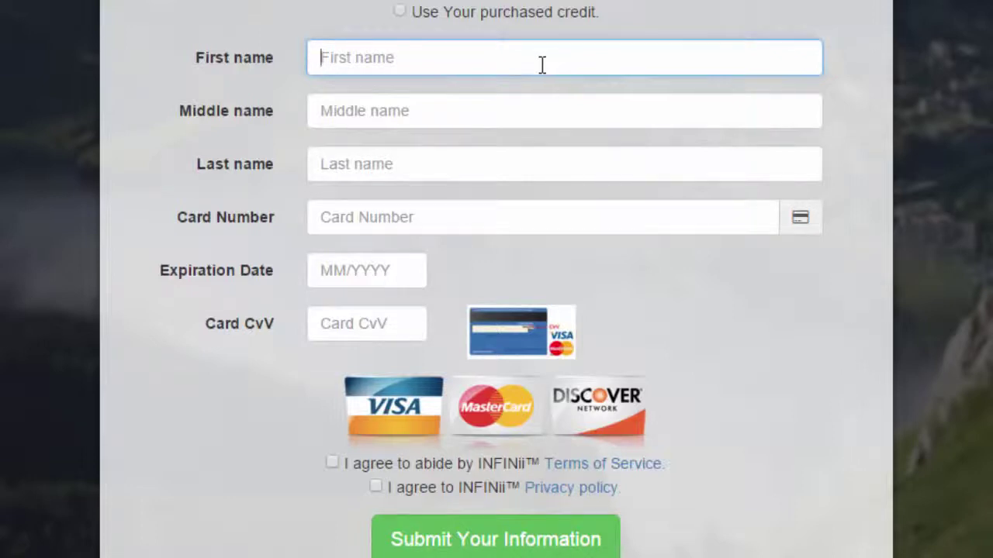
{"action": "left_click", "coordinate": [503, 111]}
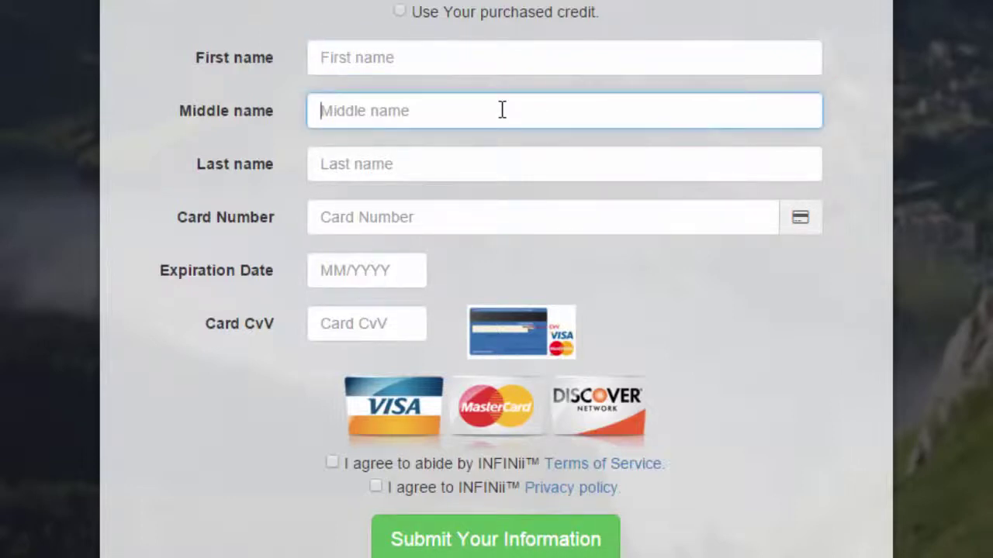
{"action": "left_click", "coordinate": [479, 172]}
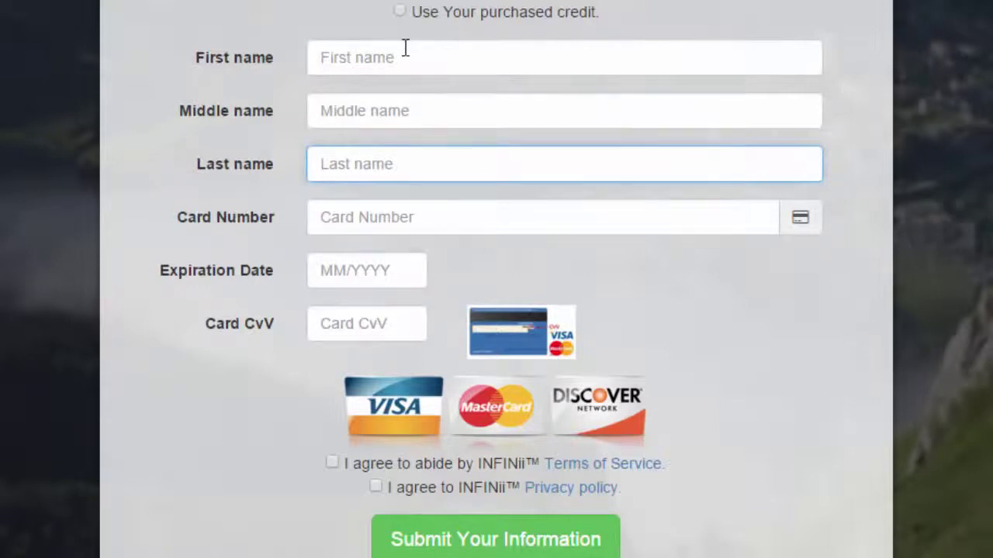
{"action": "left_click", "coordinate": [395, 222]}
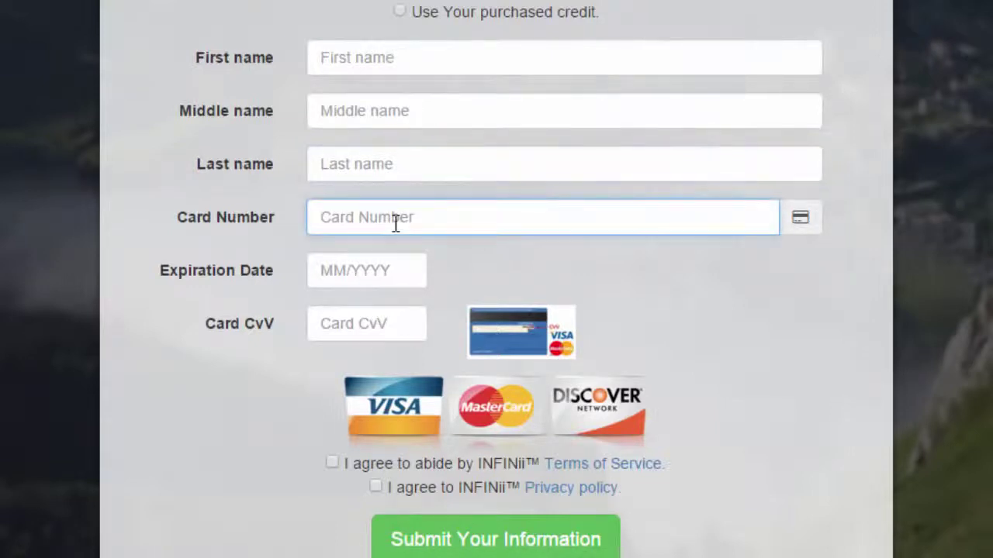
Set the card's expiration date to 11/2017 and agree to the Terms of Service and Privacy policy
{"action": "left_click", "coordinate": [401, 270]}
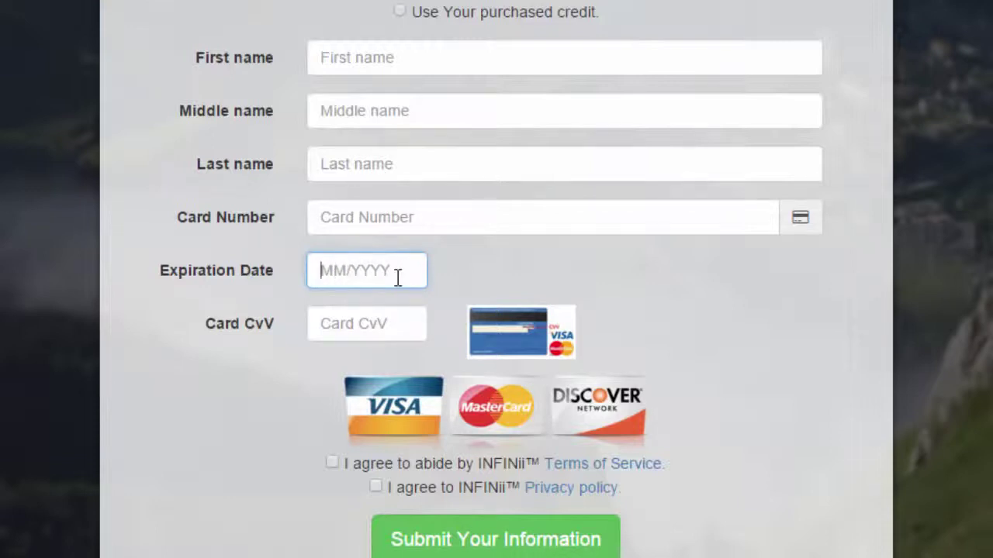
{"action": "type", "text": "11/12"}
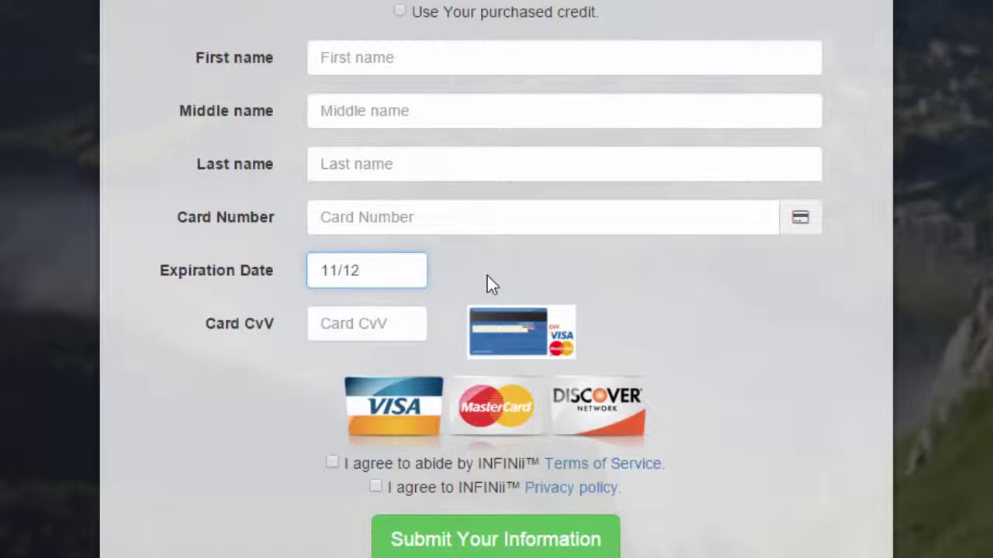
{"action": "key", "text": "BackSpace"}
{"action": "key", "text": "BackSpace"}
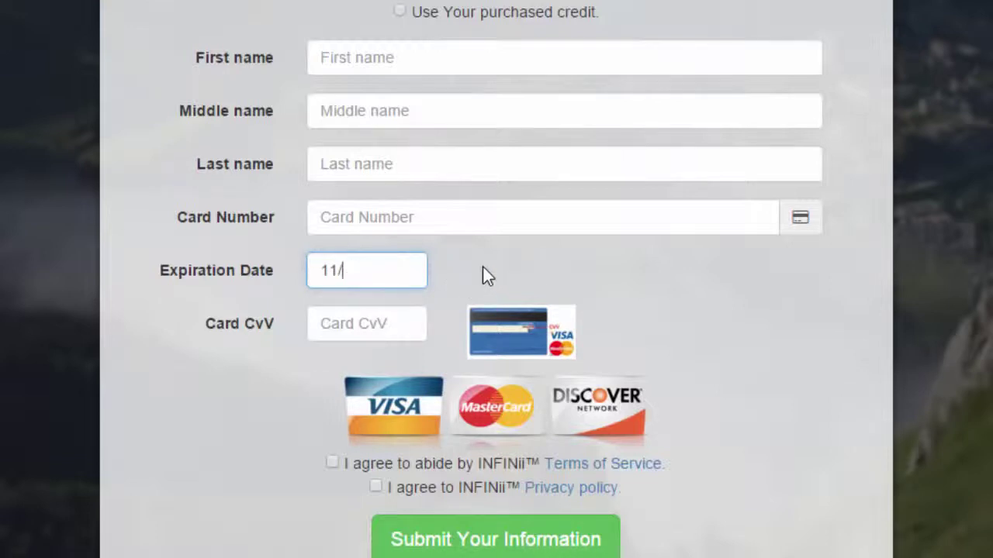
{"action": "type", "text": "2017"}
{"action": "left_click", "coordinate": [405, 328]}
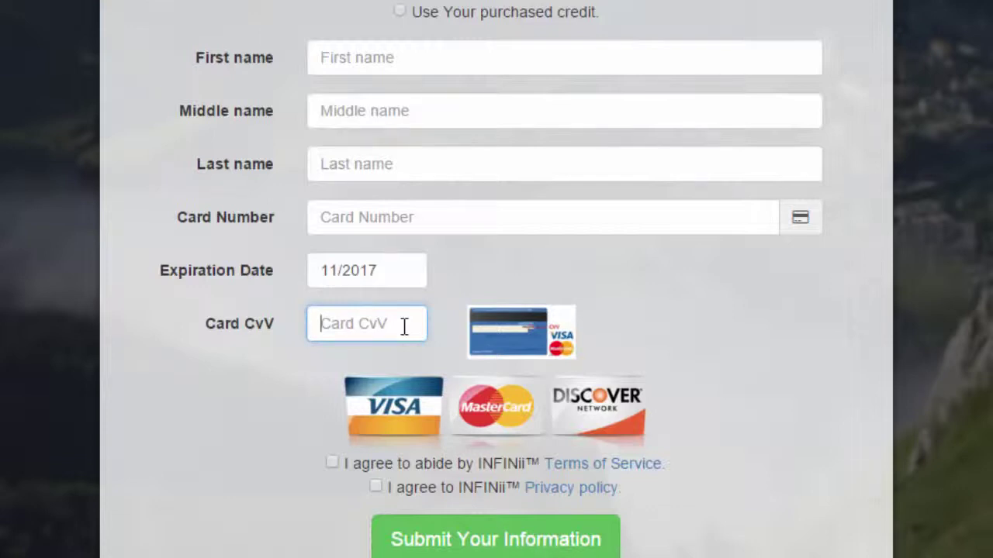
{"action": "left_click", "coordinate": [335, 464]}
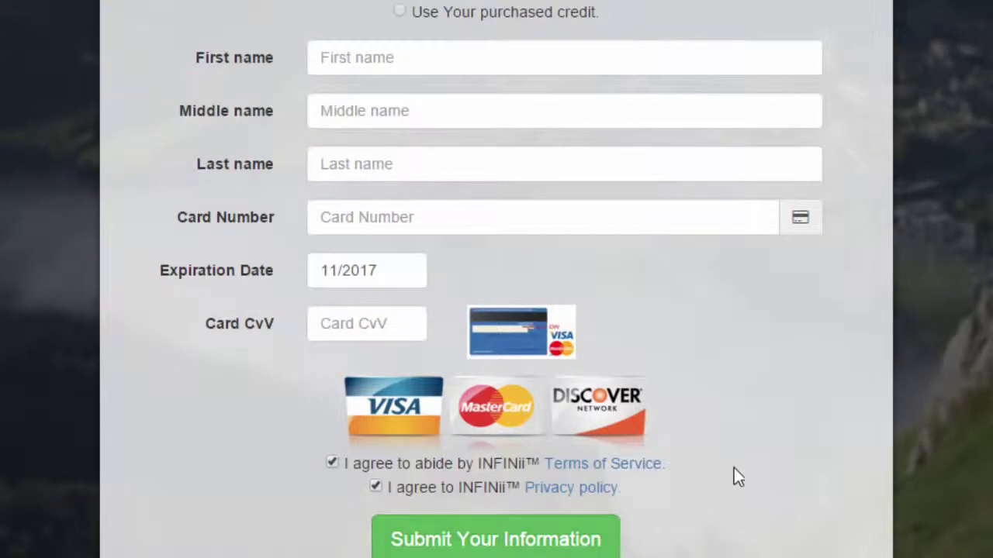
{"action": "left_click_drag", "start_coordinate": [395, 269], "coordinate": [302, 271]}
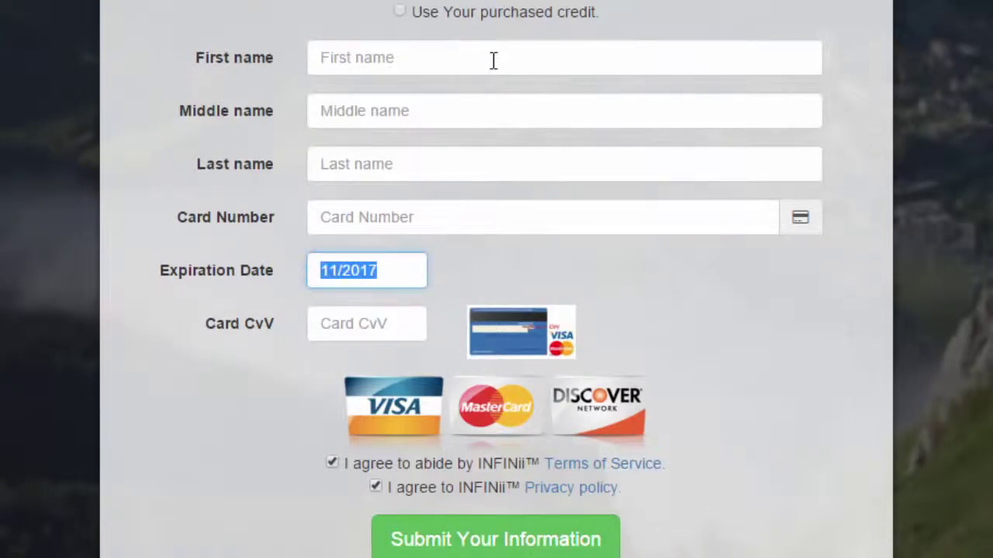
{"action": "left_click", "coordinate": [431, 107]}
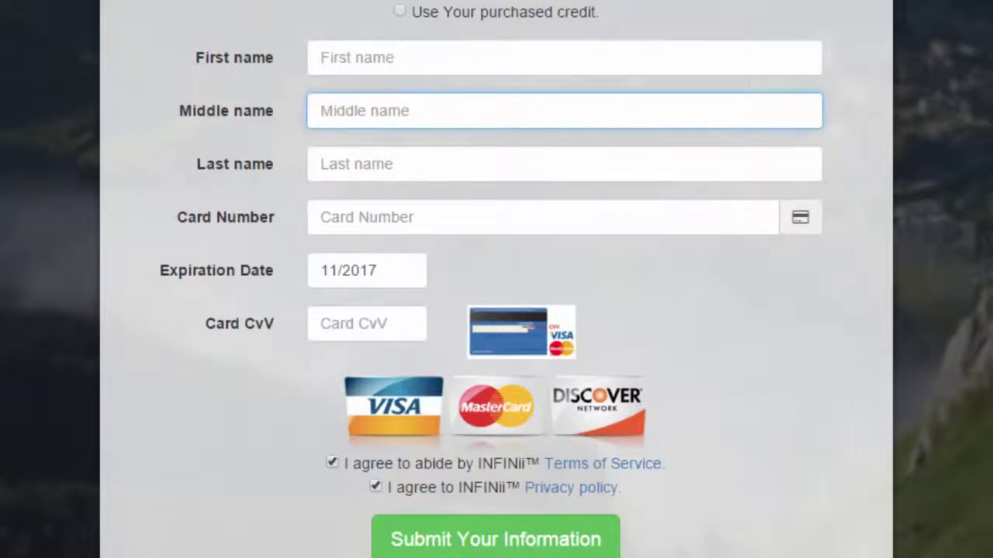
{"action": "scroll", "coordinate": [941, 287], "scroll_direction": "up", "scroll_amount": 1}
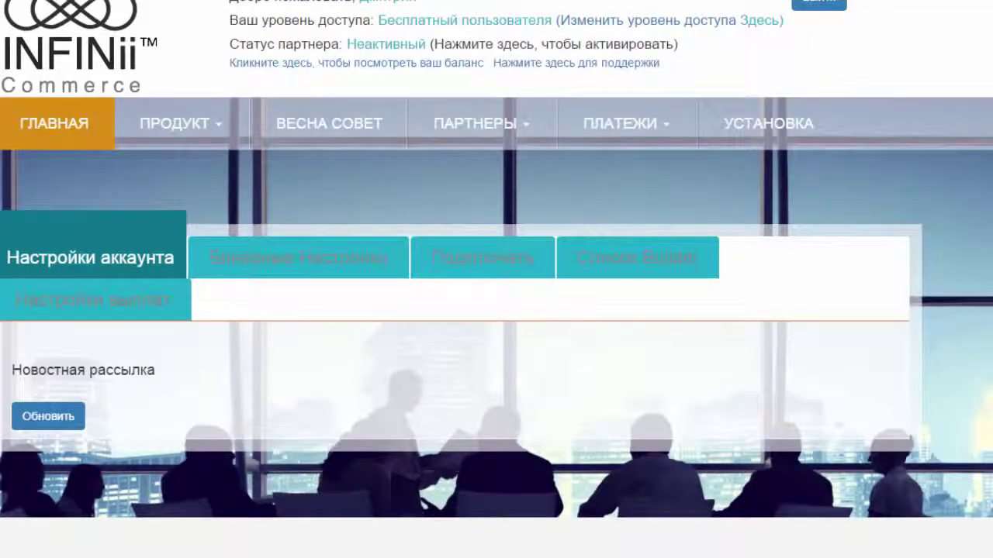
Open the partners' binary view report (Бинарные посмотреть) and go to its Дерево section
{"action": "left_click", "coordinate": [472, 135]}
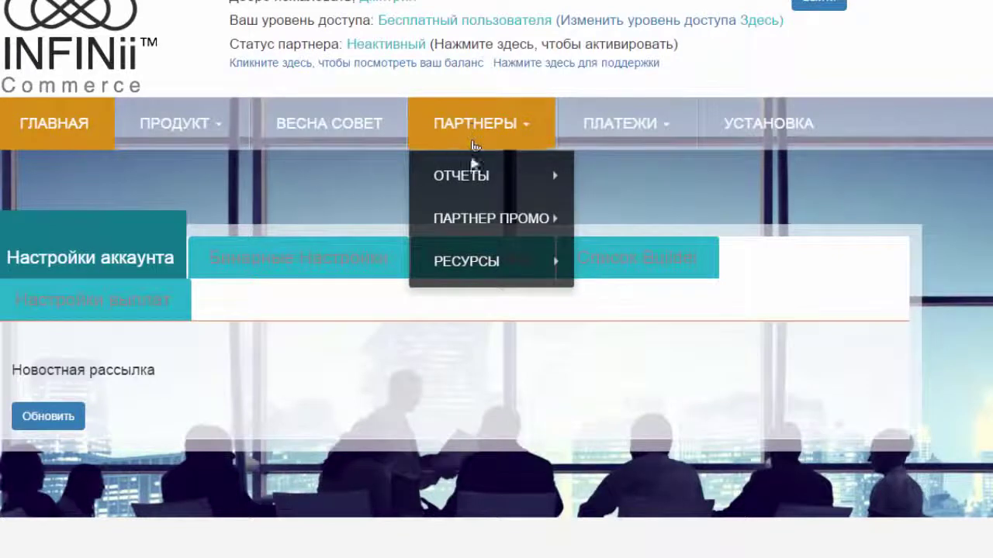
{"action": "mouse_move", "coordinate": [443, 170]}
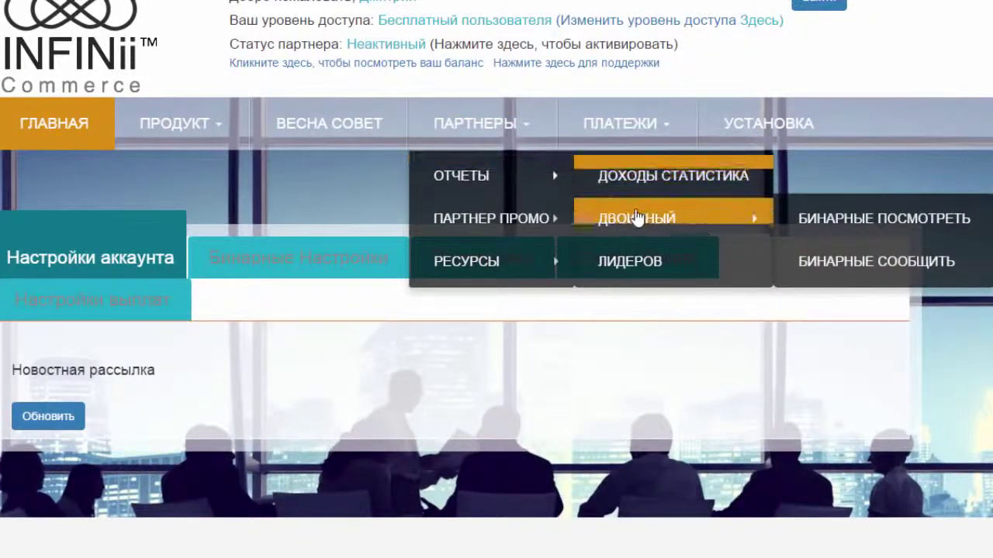
{"action": "left_click", "coordinate": [860, 222]}
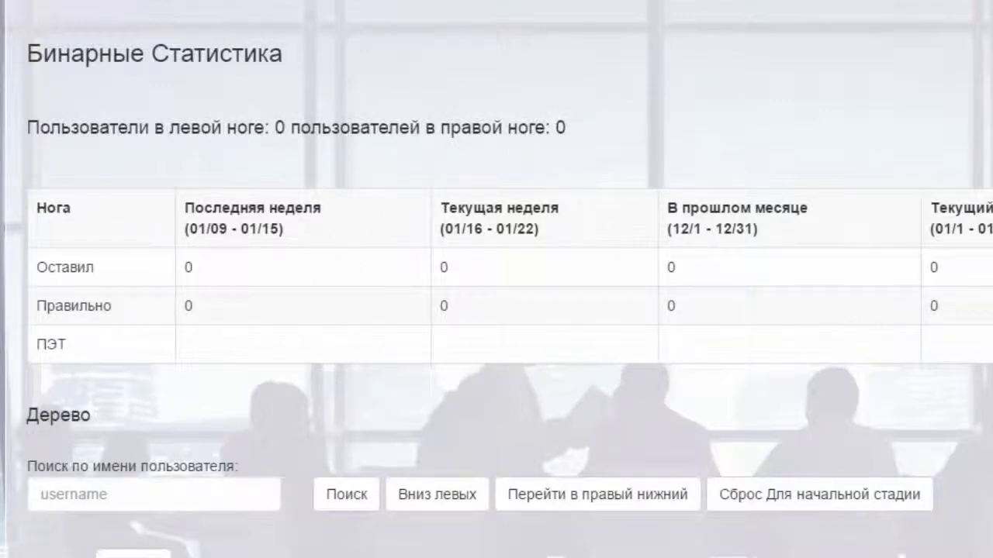
{"action": "scroll", "coordinate": [496, 280], "scroll_direction": "down", "scroll_amount": 5}
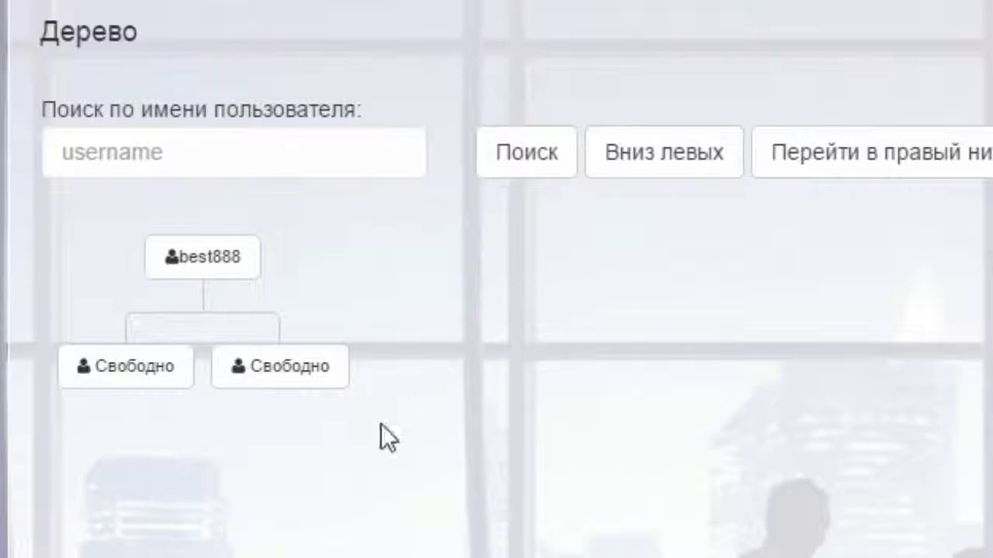
Start an invitation for the free right-leg position in the tree and fill in the invitee's first and last name
{"action": "left_click", "coordinate": [290, 371]}
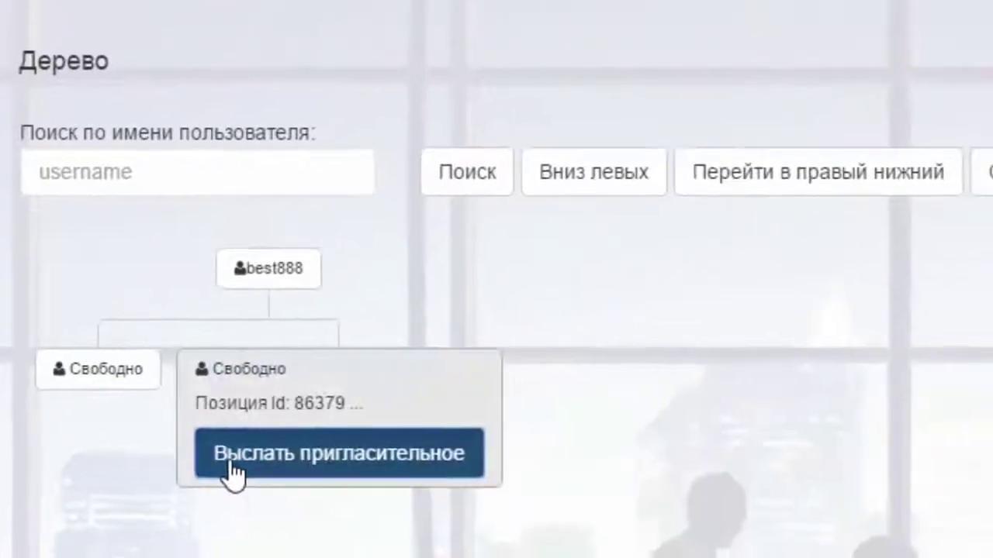
{"action": "left_click", "coordinate": [269, 466]}
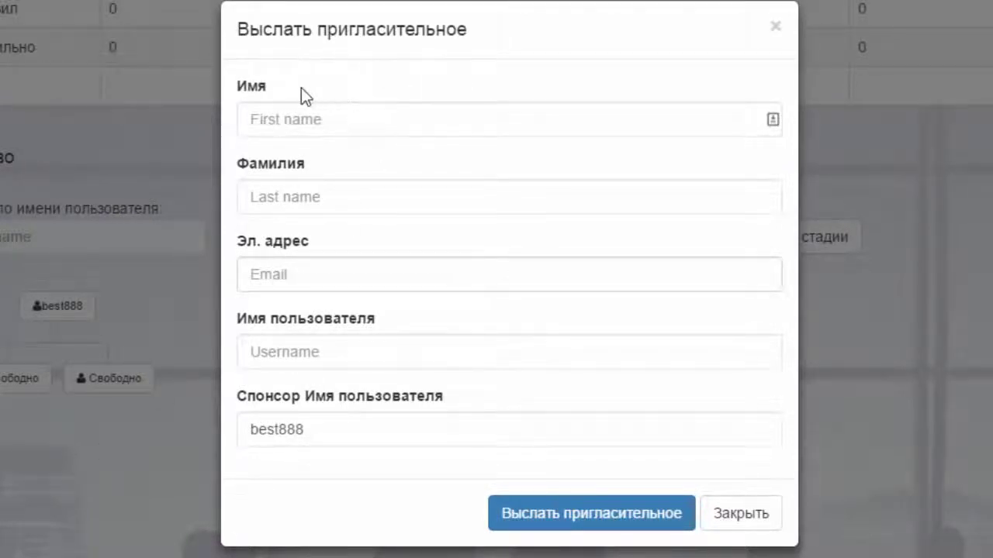
{"action": "left_click", "coordinate": [346, 122]}
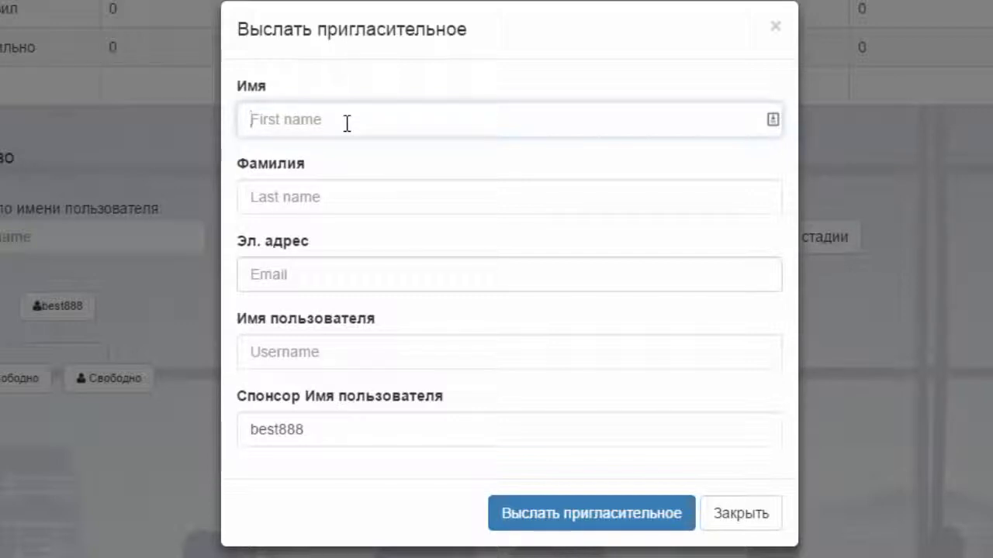
{"action": "type", "text": "ct"}
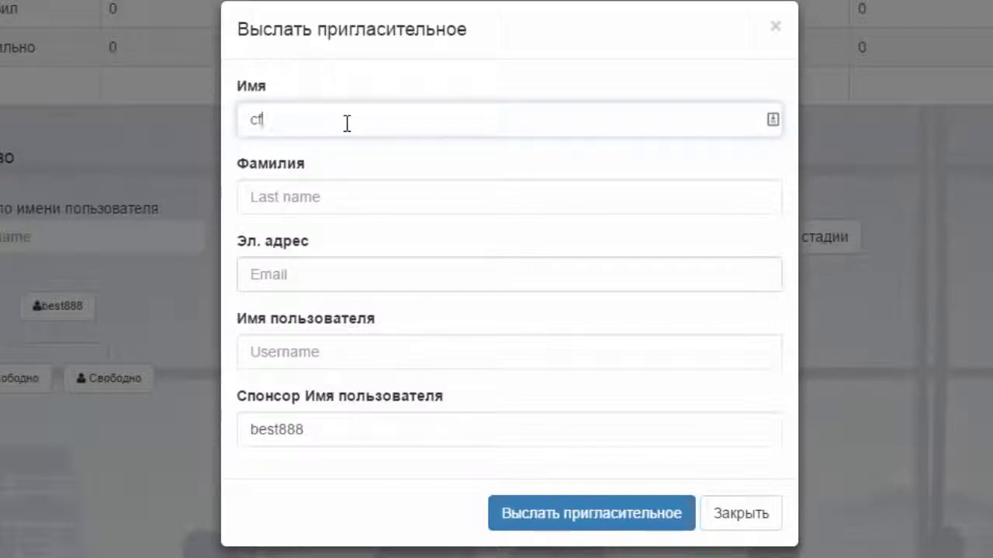
{"action": "type", "text": "ih"}
{"action": "left_click", "coordinate": [355, 199]}
{"action": "type", "text": "вава"}
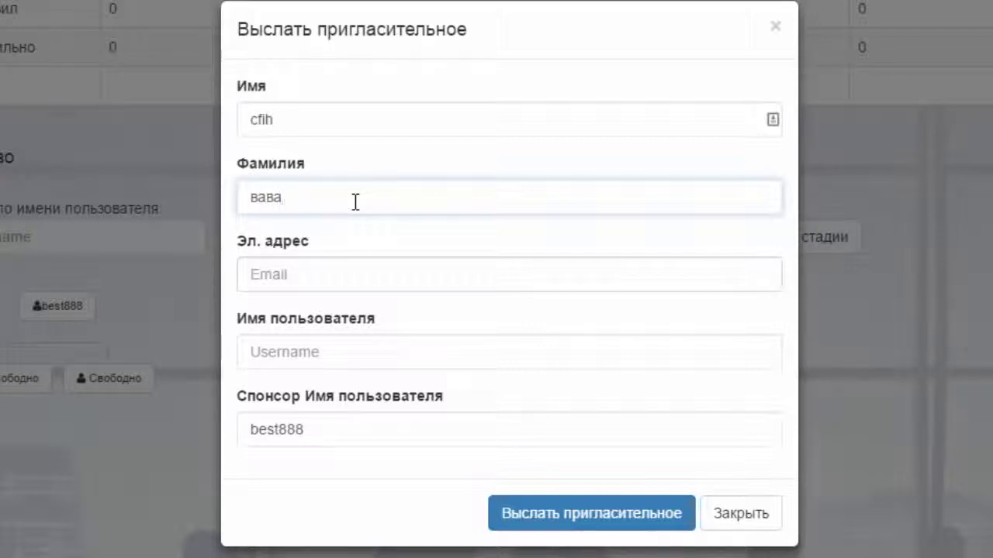
Go through the invitation form's name, email, username and sponsor fields
{"action": "left_click", "coordinate": [340, 275]}
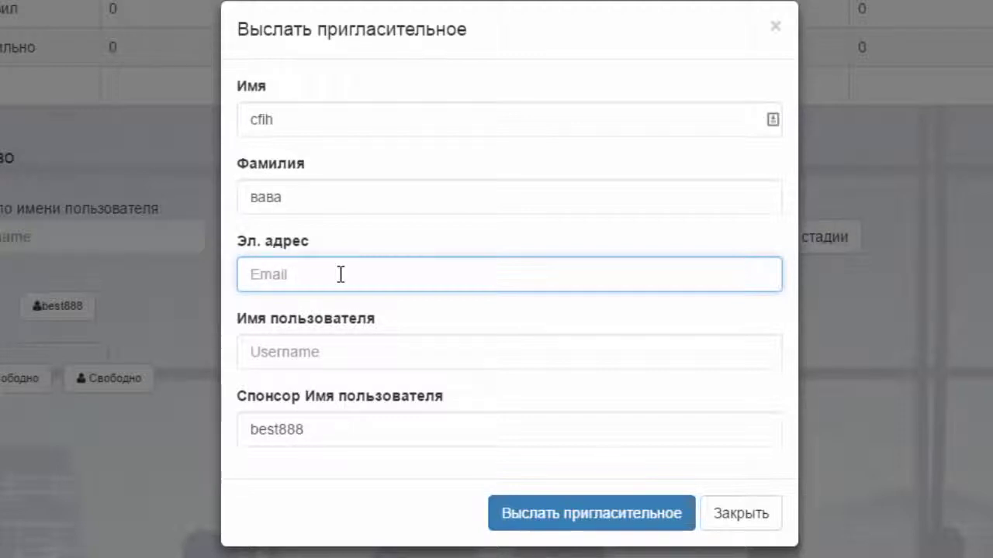
{"action": "left_click", "coordinate": [333, 357]}
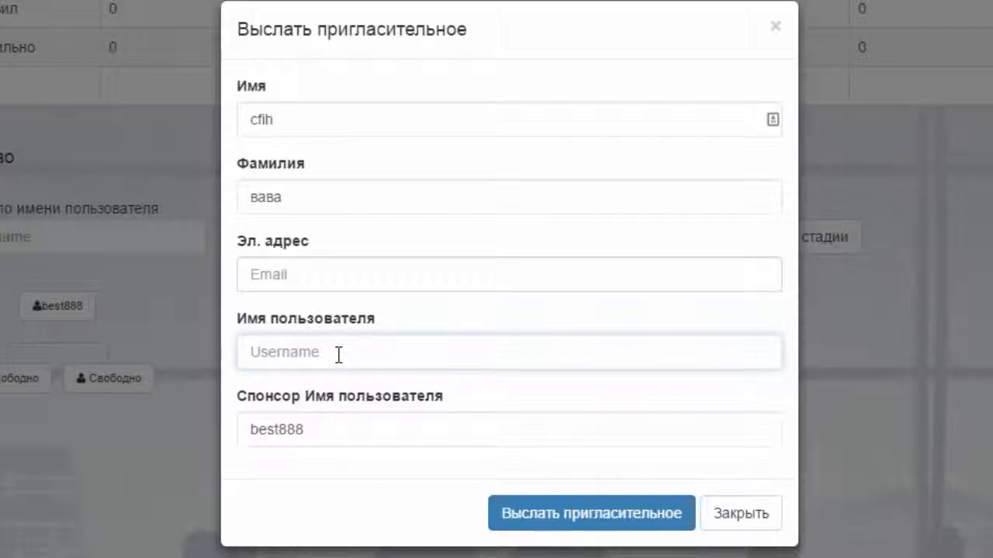
{"action": "left_click", "coordinate": [356, 435]}
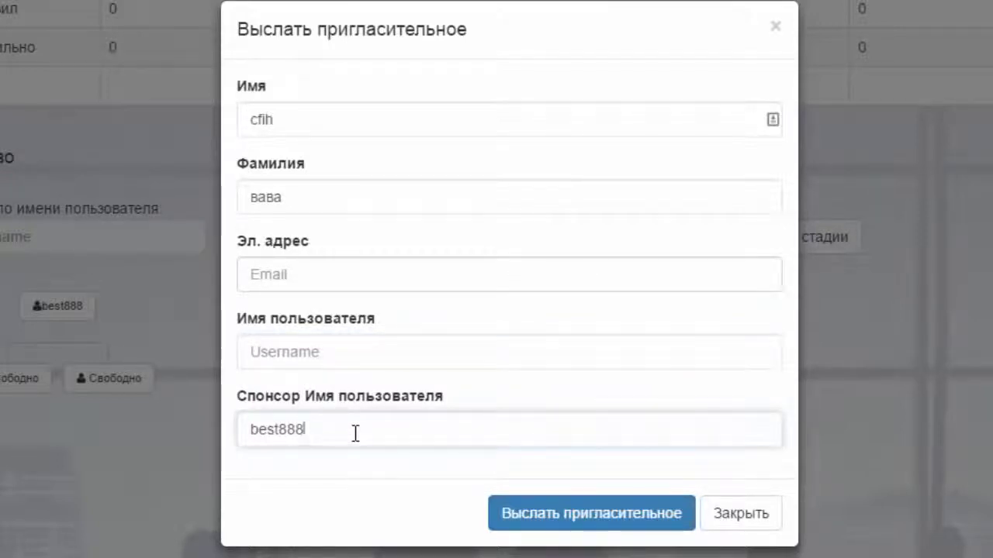
{"action": "double_click", "coordinate": [321, 434]}
{"action": "left_click", "coordinate": [374, 118]}
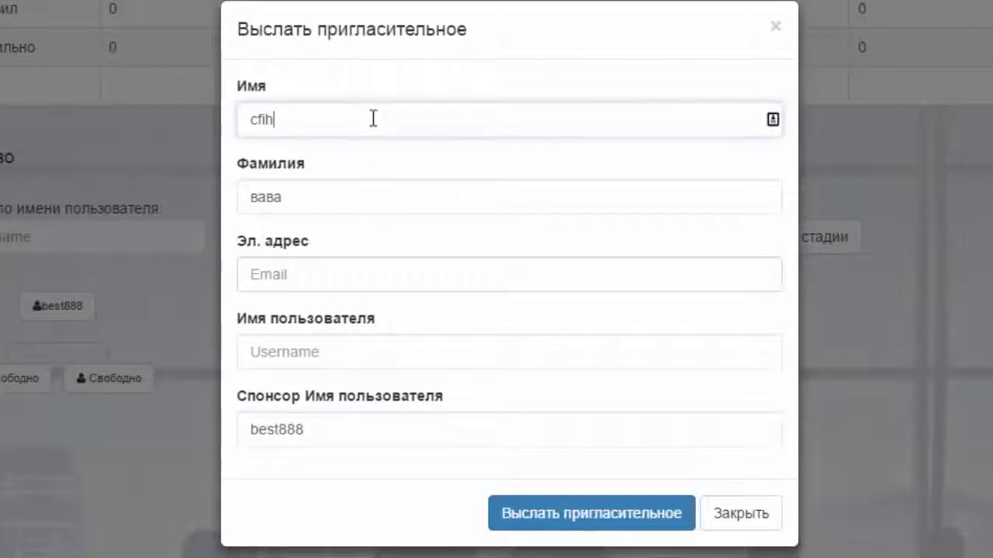
{"action": "double_click", "coordinate": [350, 123]}
{"action": "left_click", "coordinate": [317, 194]}
{"action": "double_click", "coordinate": [317, 196]}
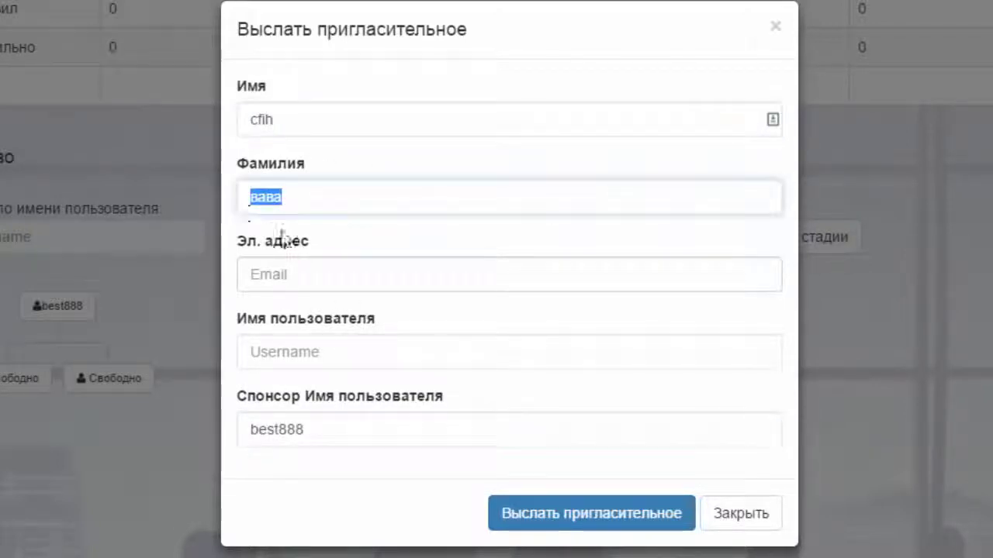
{"action": "left_click", "coordinate": [253, 353]}
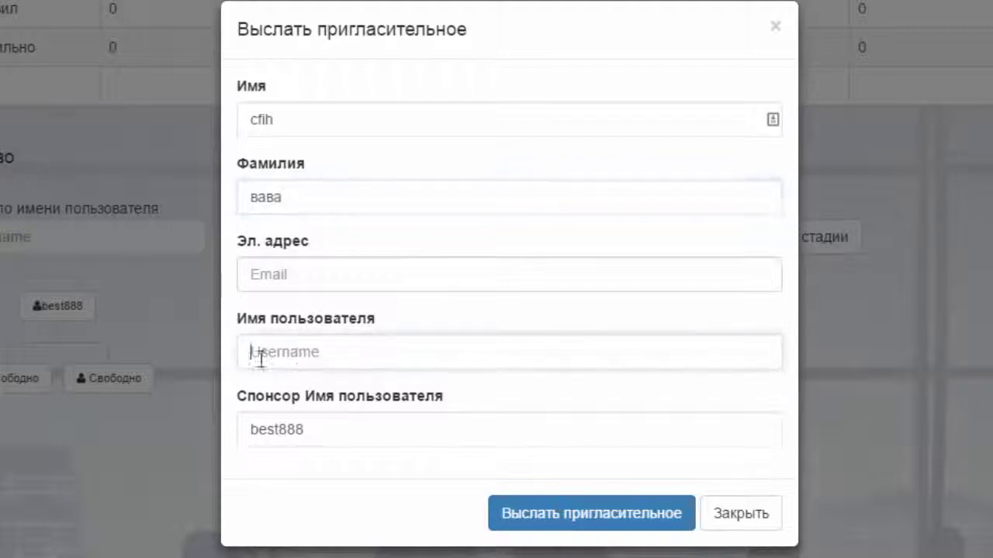
{"action": "left_click", "coordinate": [321, 118]}
{"action": "left_click", "coordinate": [349, 185]}
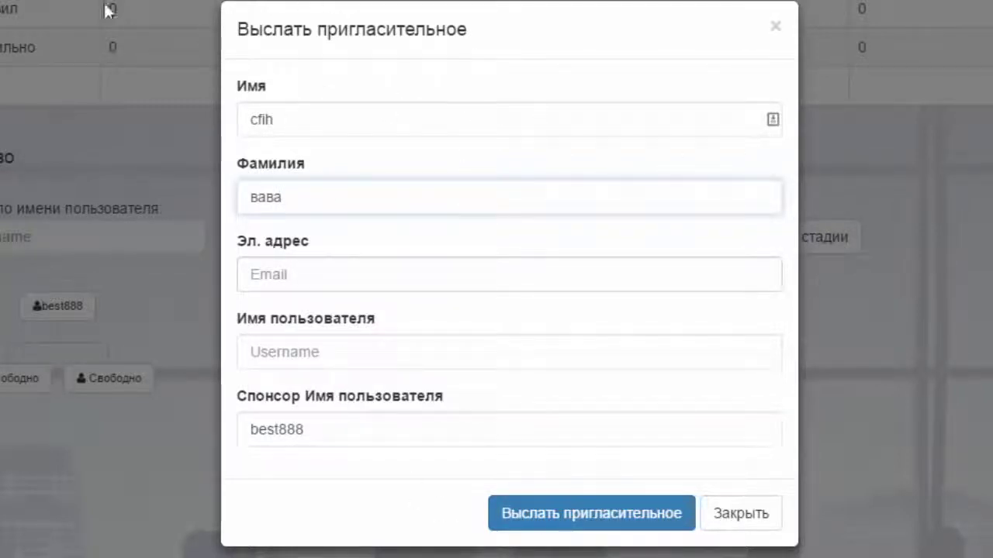
Enter "bravo" as the invitee's username in the invitation form
{"action": "left_click", "coordinate": [334, 354]}
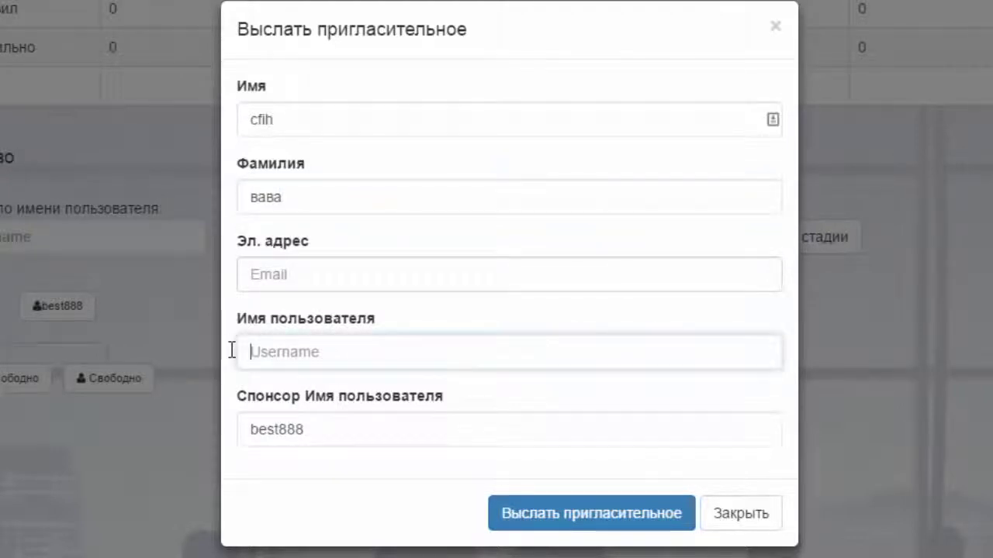
{"action": "type", "text": "bravo"}
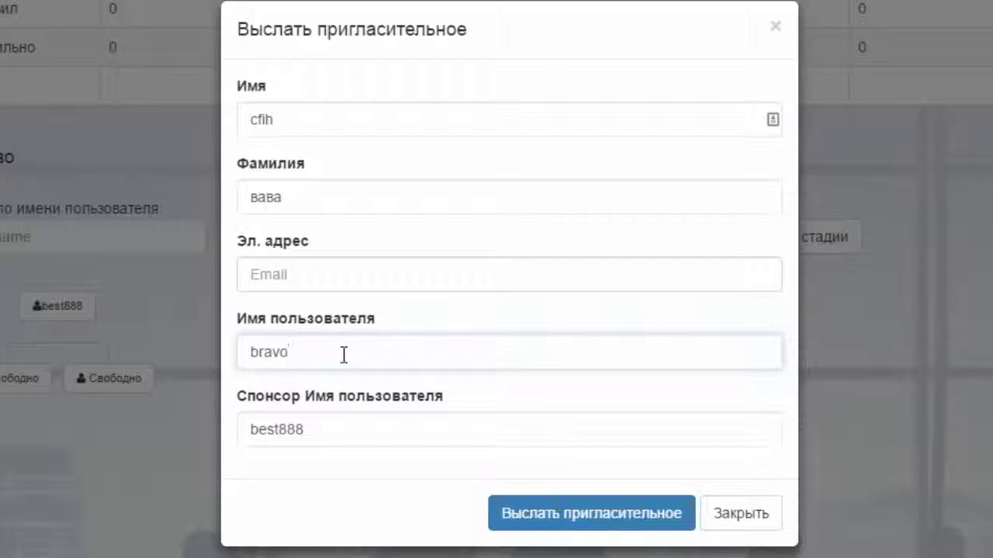
{"action": "type", "text": "78"}
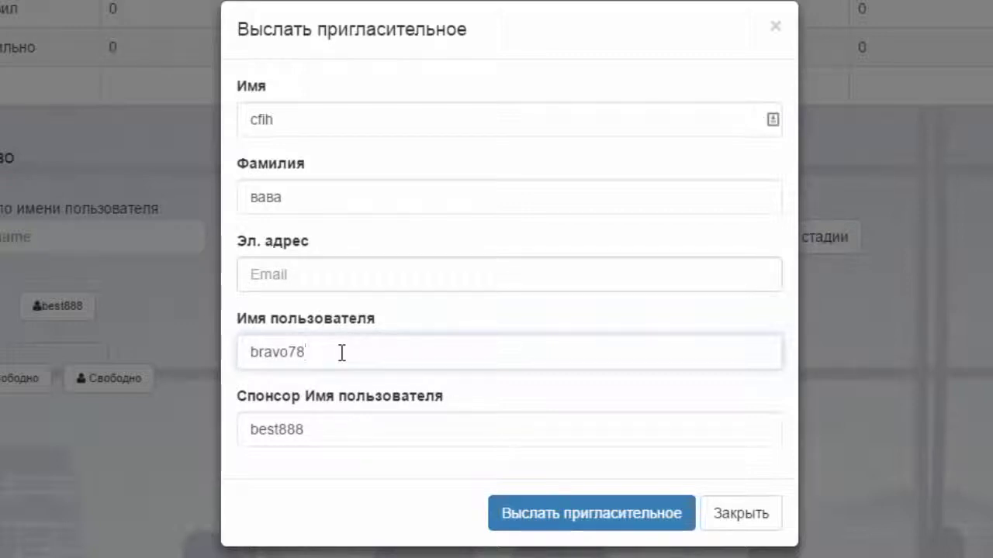
{"action": "left_click_drag", "start_coordinate": [328, 352], "coordinate": [231, 350]}
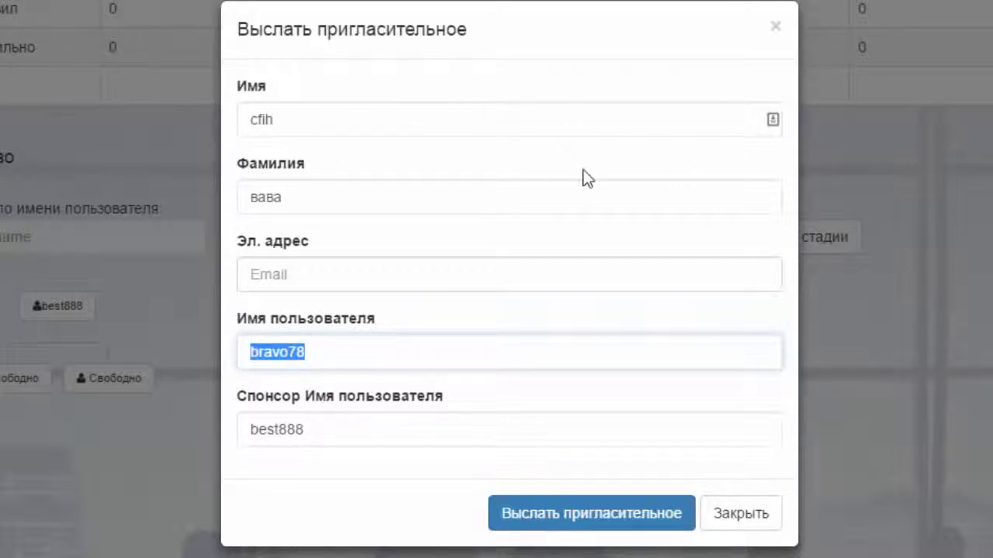
{"action": "left_click", "coordinate": [335, 281]}
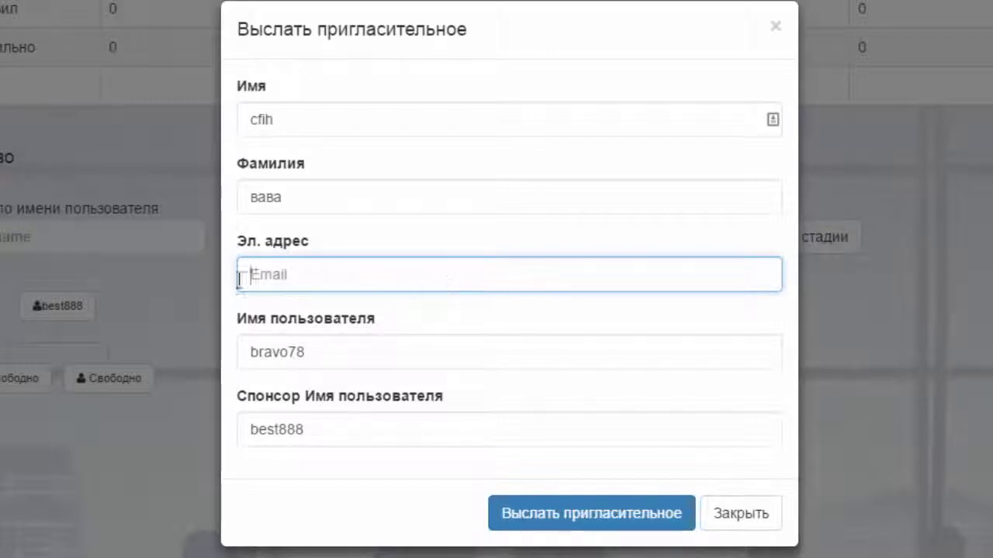
{"action": "left_click_drag", "start_coordinate": [391, 356], "coordinate": [237, 350]}
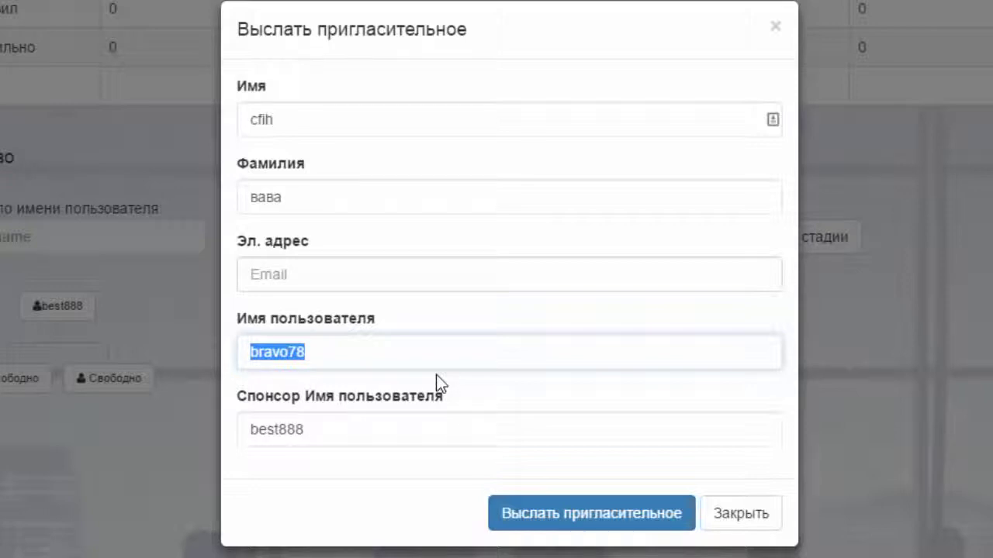
{"action": "left_click", "coordinate": [725, 518]}
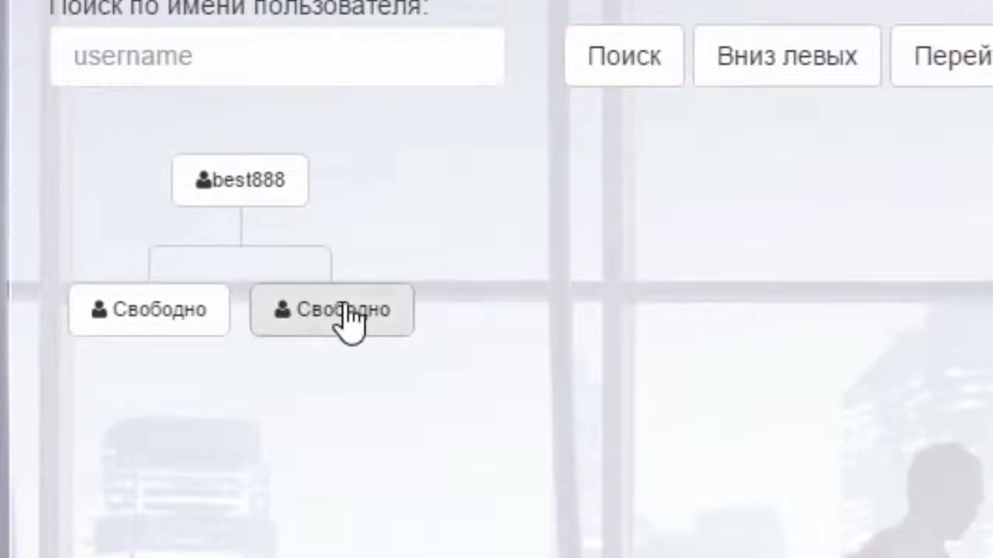
Expand both free positions under best888 in the tree and view the invitation form for the left-leg position
{"action": "left_click", "coordinate": [349, 318]}
{"action": "left_click", "coordinate": [107, 318]}
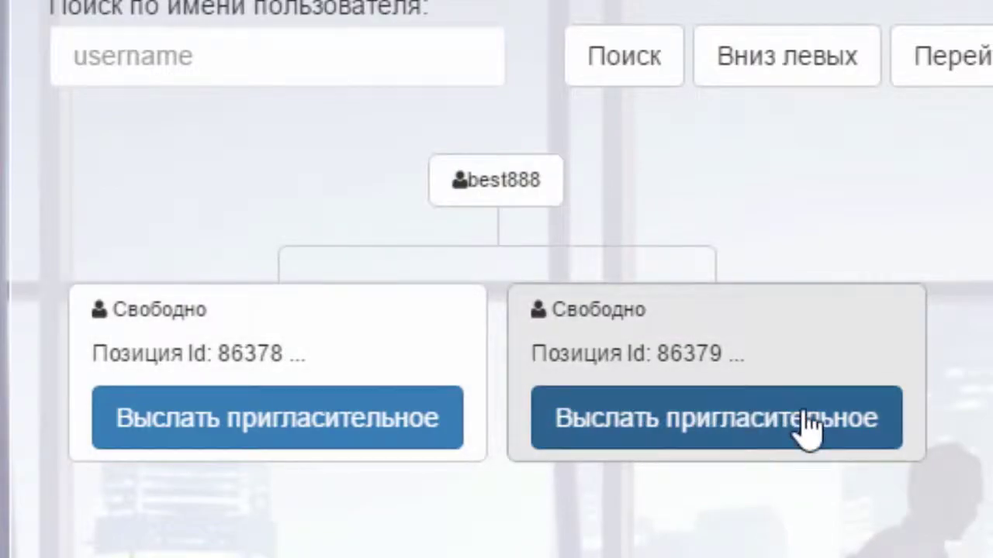
{"action": "left_click", "coordinate": [807, 427]}
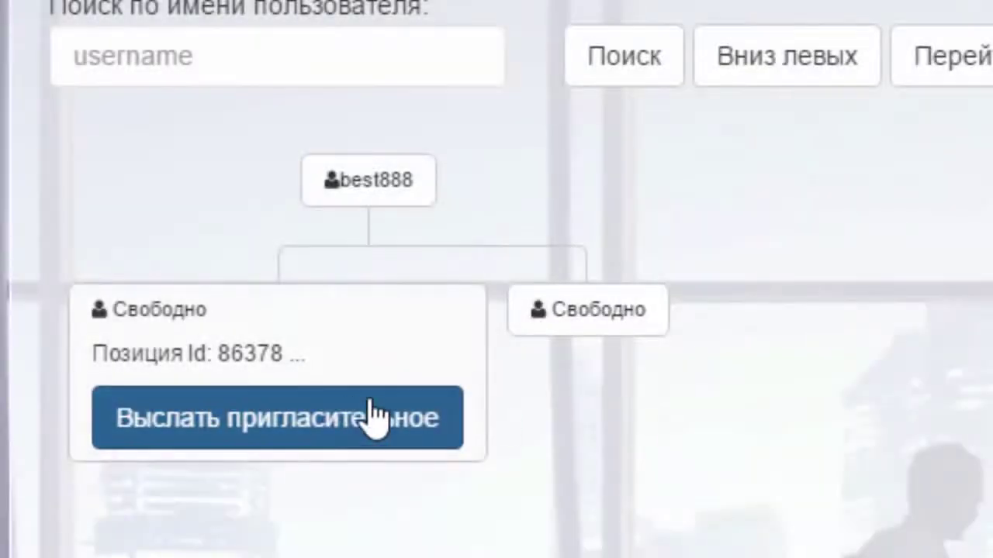
{"action": "left_click", "coordinate": [370, 416]}
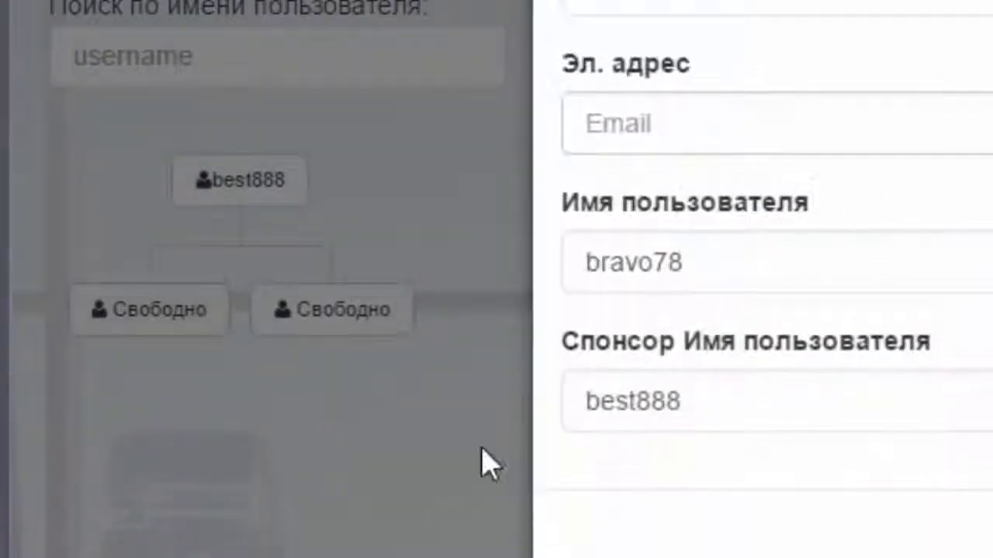
{"action": "left_click", "coordinate": [429, 414]}
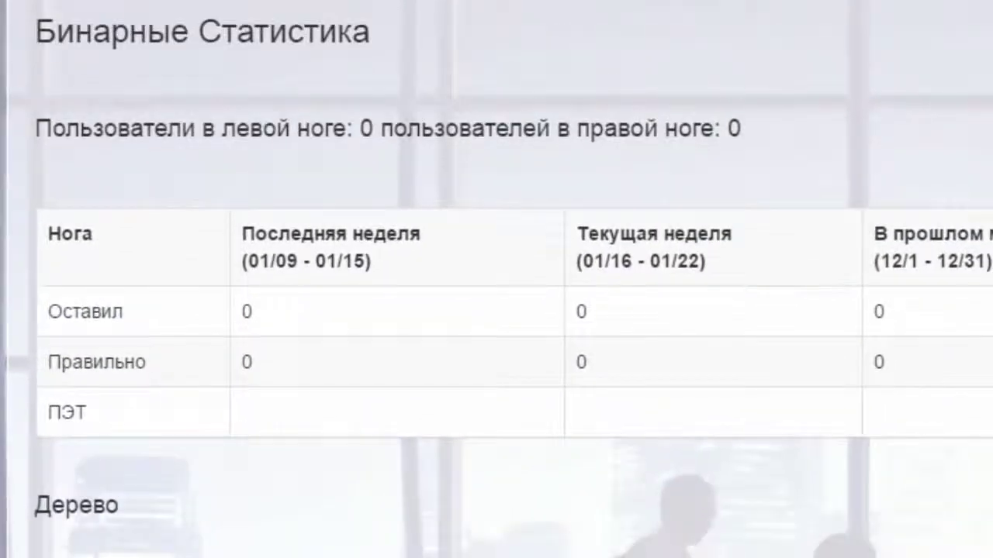
Examine the left-leg and right-leg user counts in the binary statistics (Бинарные Статистика)
{"action": "triple_click", "coordinate": [749, 131]}
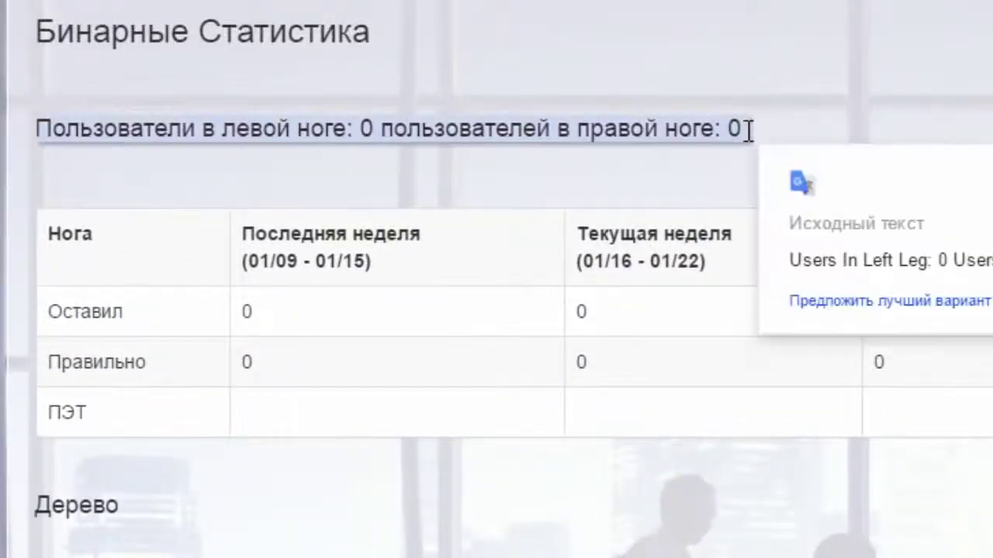
{"action": "left_click", "coordinate": [752, 130]}
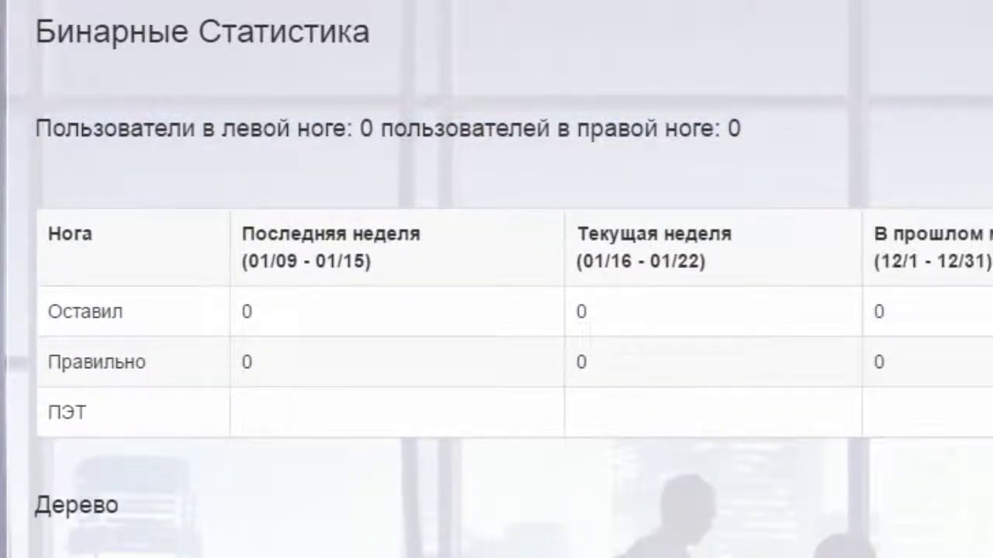
{"action": "scroll", "coordinate": [496, 279], "scroll_direction": "down", "scroll_amount": 5}
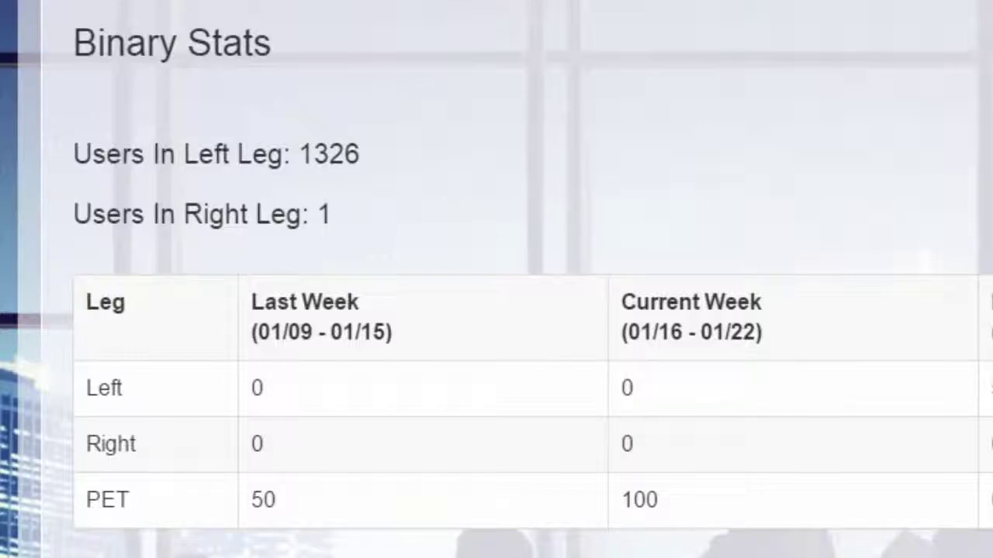
Go to the bottom of the left leg in the English-language tree and open an invitation for the free left position there
{"action": "scroll", "coordinate": [604, 470], "scroll_direction": "down", "scroll_amount": 6}
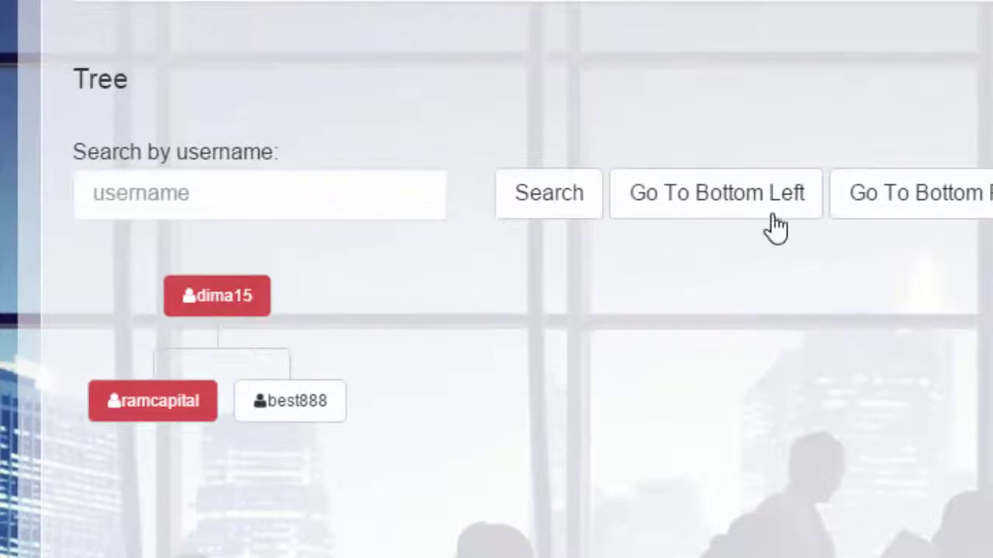
{"action": "left_click", "coordinate": [731, 204]}
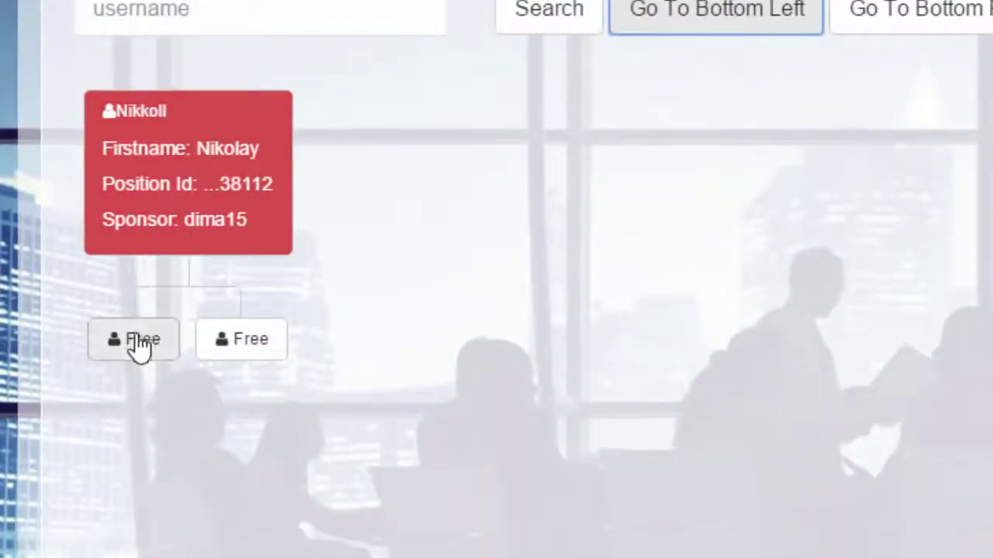
{"action": "left_click", "coordinate": [130, 346]}
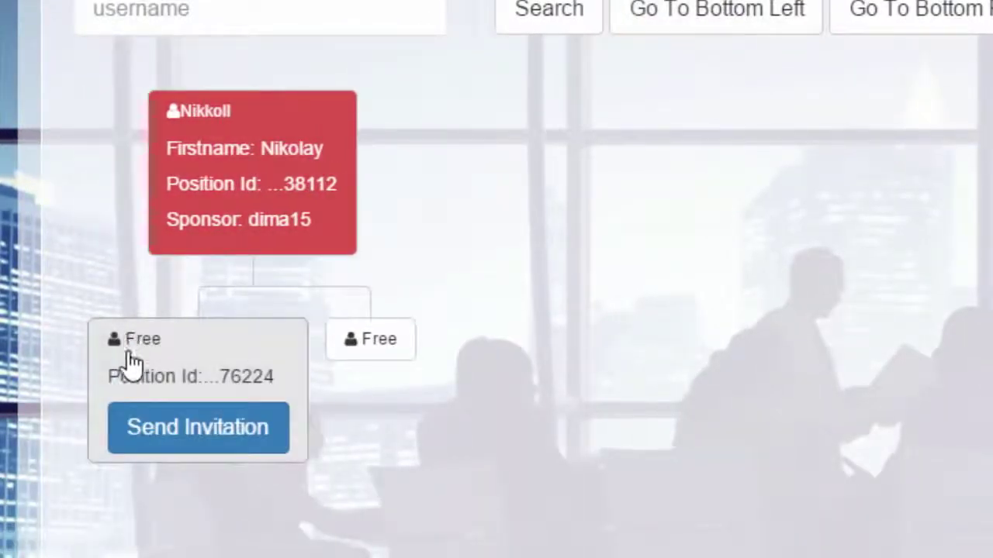
{"action": "left_click", "coordinate": [184, 430]}
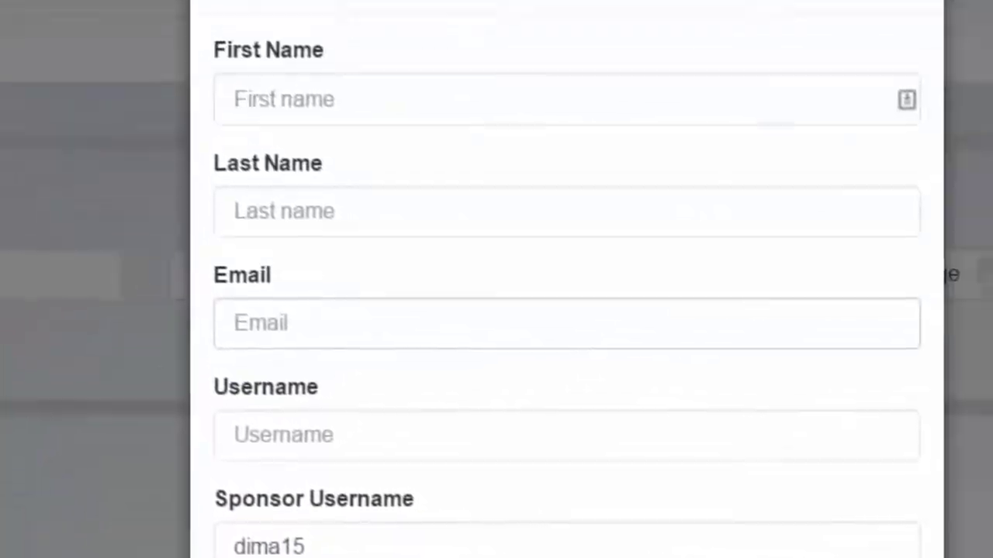